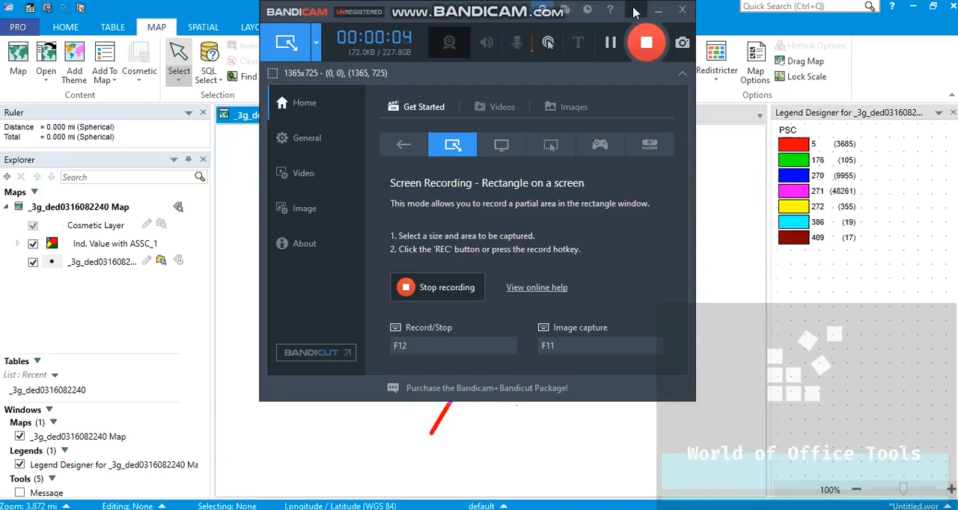
pyautogui.click(658, 10)
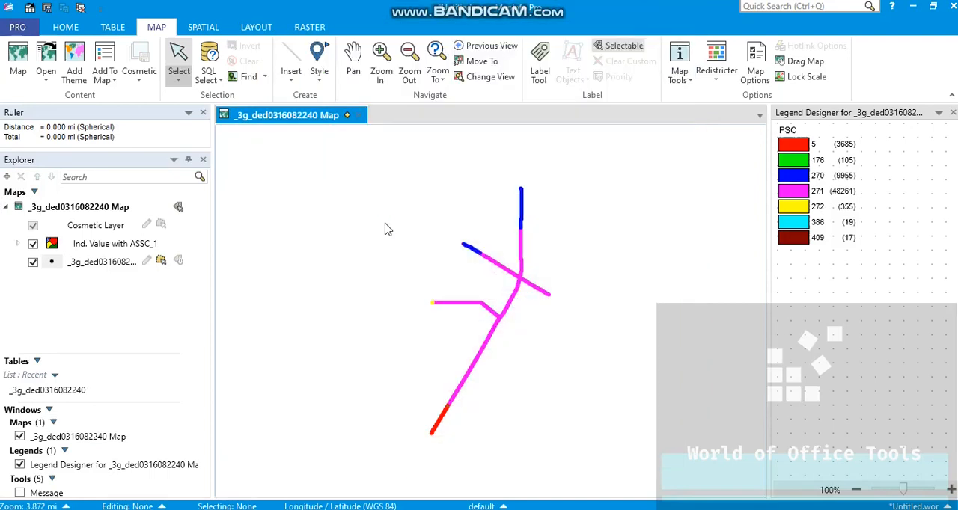
pyautogui.press('F9')
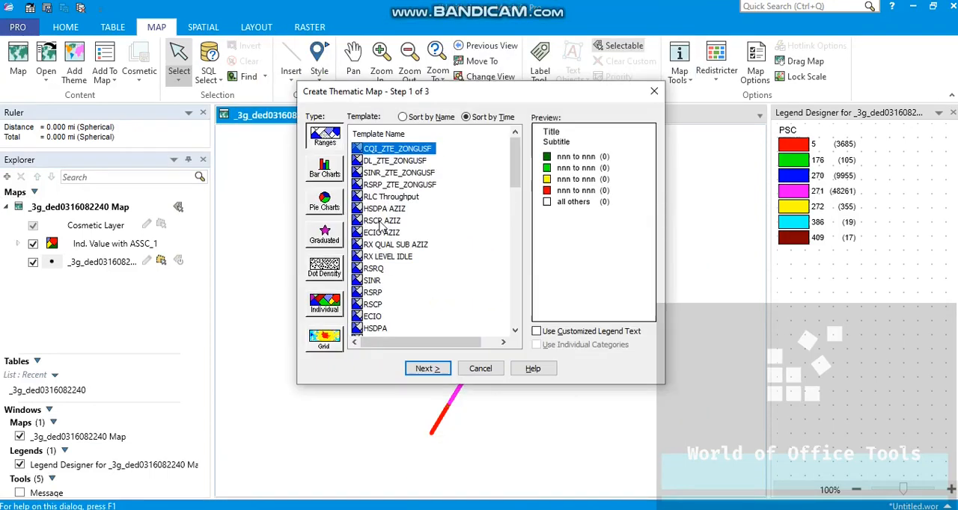
pyautogui.click(426, 368)
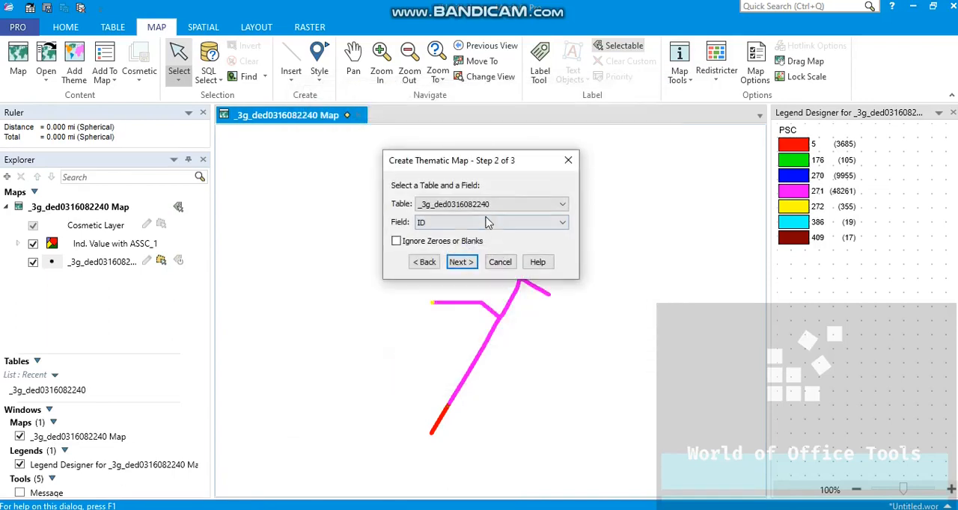
pyautogui.click(483, 223)
pyautogui.click(468, 246)
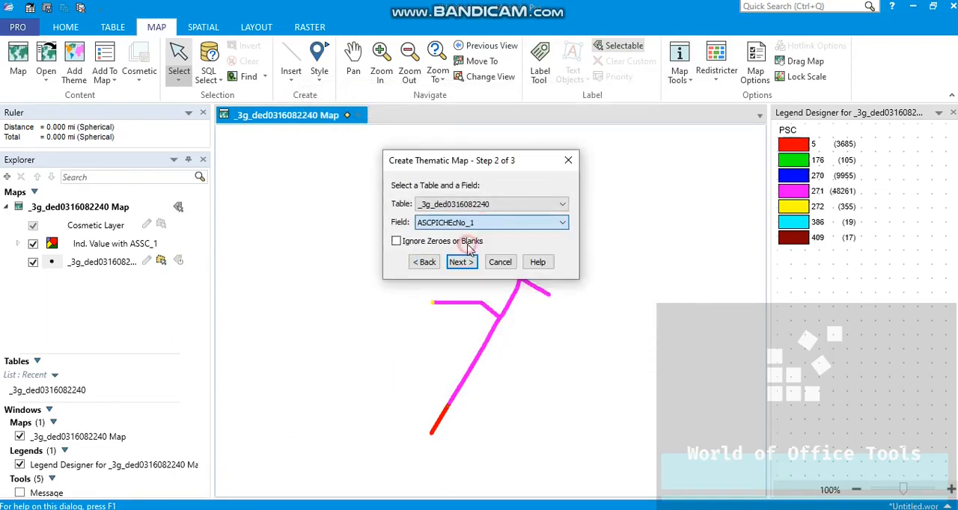
pyautogui.click(459, 261)
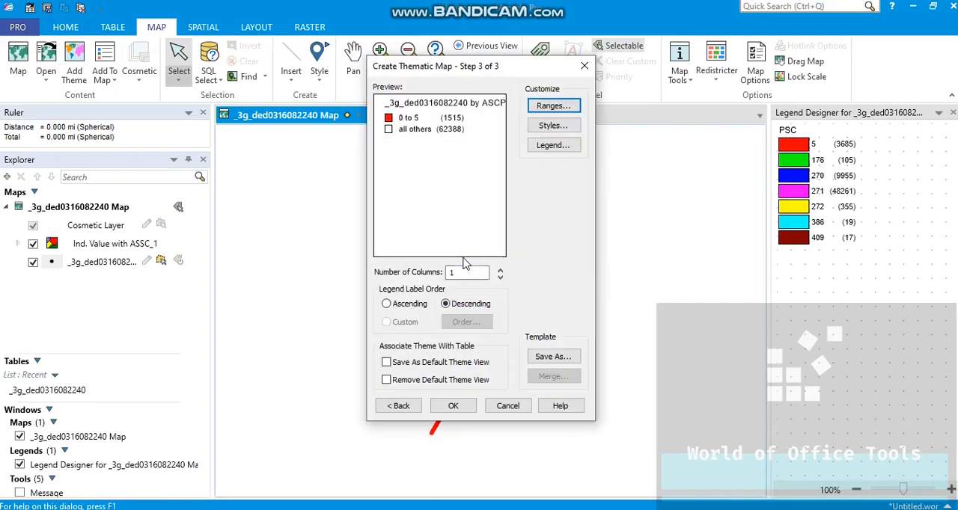
# Step: Switch to the PDF report in Acrobat and examine the legend ranges of the EcNo plot
pyautogui.hotkey('alt', 'Tab')
pyautogui.press('Tab')
pyautogui.press('Tab')
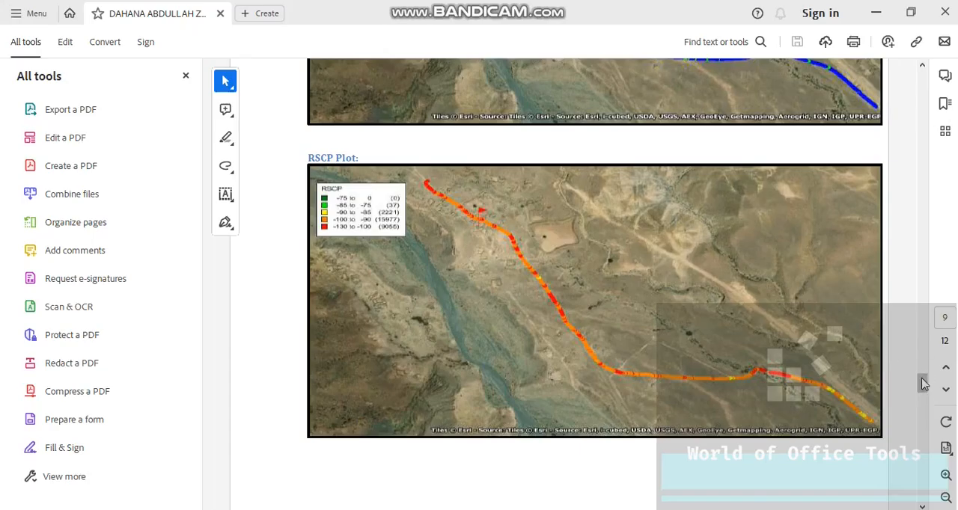
pyautogui.moveTo(923, 383); pyautogui.dragTo(920, 408)
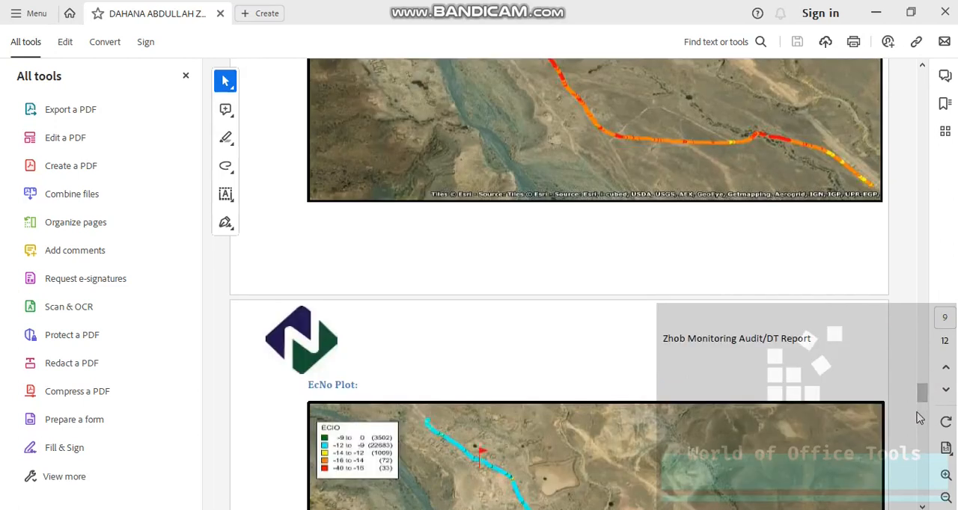
pyautogui.click(920, 425)
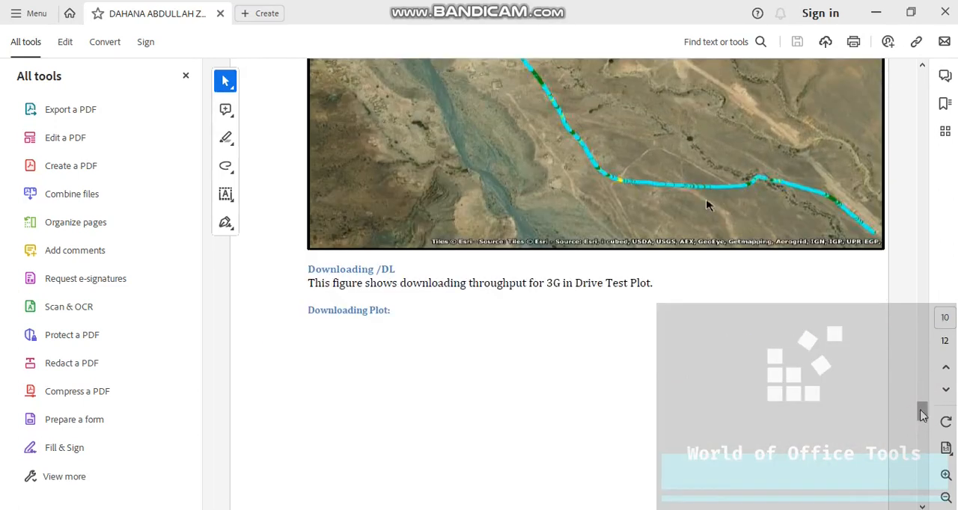
pyautogui.moveTo(921, 411); pyautogui.dragTo(921, 400)
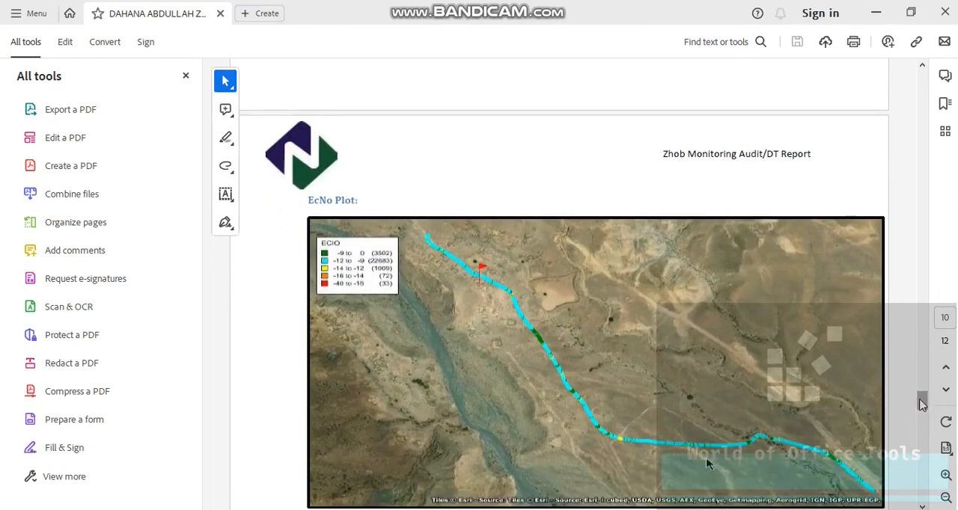
pyautogui.hotkey('alt', 'Tab')
# Step: Set the number of custom ranges for the thematic map to 5, checking against the report's ECIO legend
pyautogui.click(555, 146)
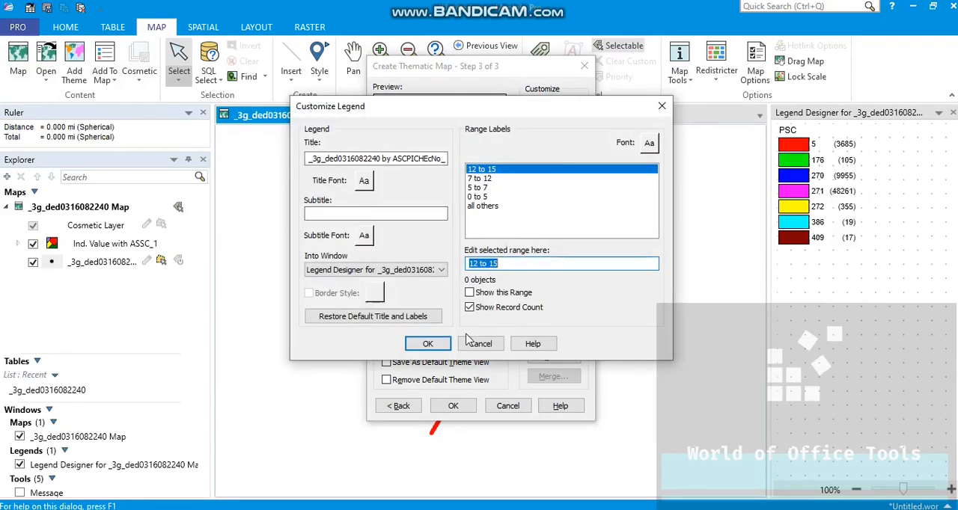
pyautogui.click(477, 344)
pyautogui.click(545, 106)
pyautogui.hotkey('alt', 'Tab')
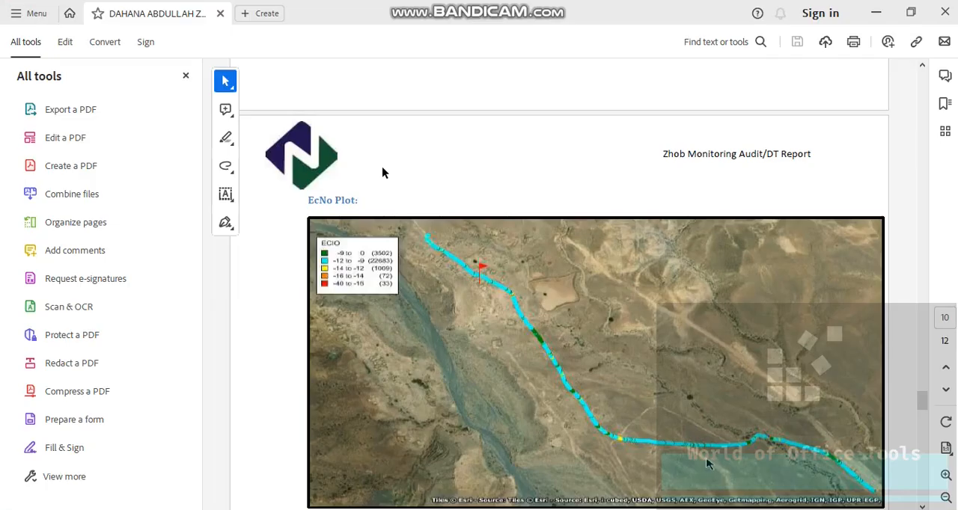
pyautogui.hotkey('alt', 'Tab')
pyautogui.click(392, 156)
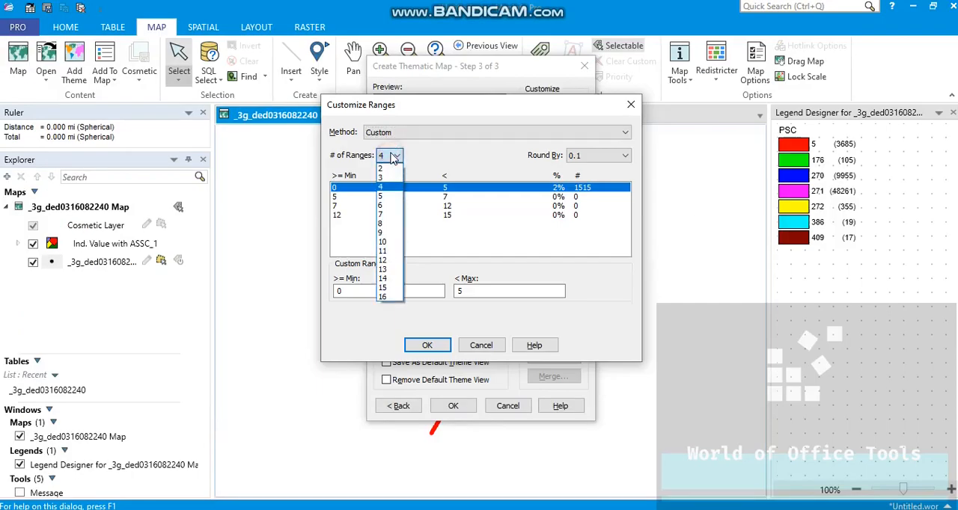
pyautogui.click(386, 197)
pyautogui.click(428, 346)
pyautogui.hotkey('alt', 'Tab')
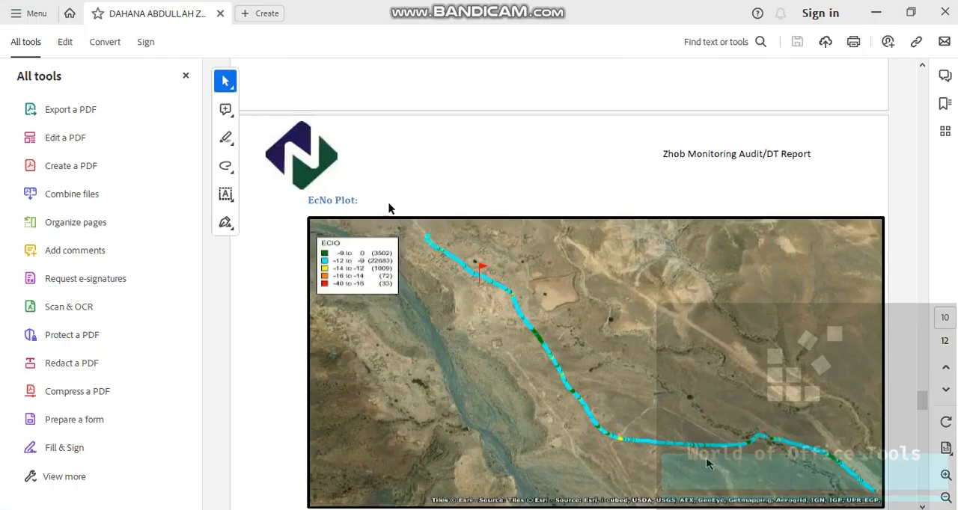
pyautogui.hotkey('alt', 'Tab')
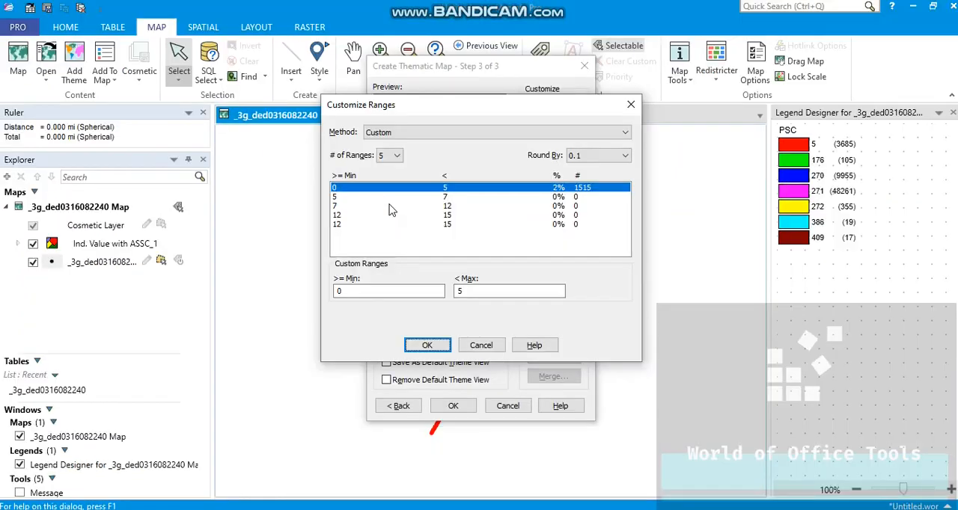
# Step: Set the first custom range to a minimum of -9 and a maximum of 0
pyautogui.doubleClick(372, 290)
pyautogui.press('BackSpace')
pyautogui.write('9')
pyautogui.press('Tab')
pyautogui.write('-9')
pyautogui.press('Tab')
# Step: Set the second custom range to -12 minimum and -9 maximum, following the report's ECIO legend
pyautogui.hotkey('alt', 'Tab')
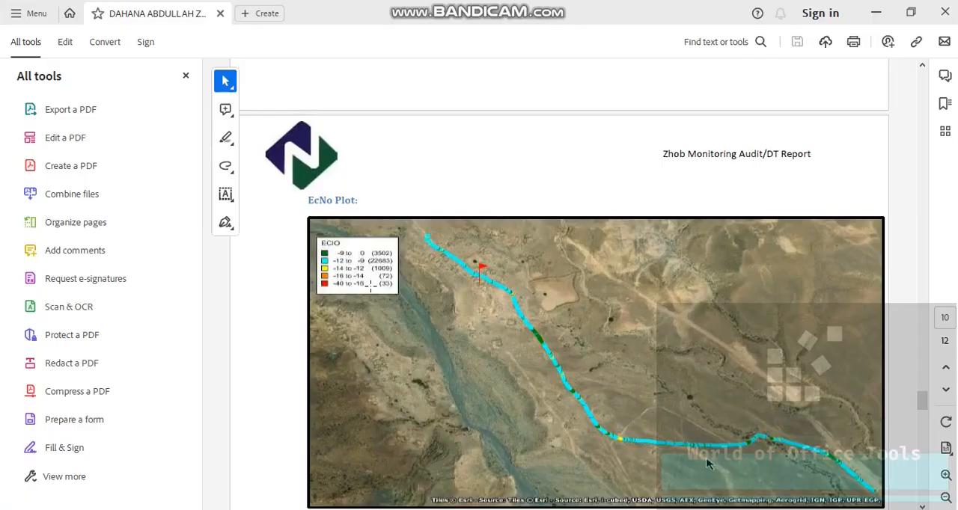
pyautogui.hotkey('alt', 'Tab')
pyautogui.click(339, 206)
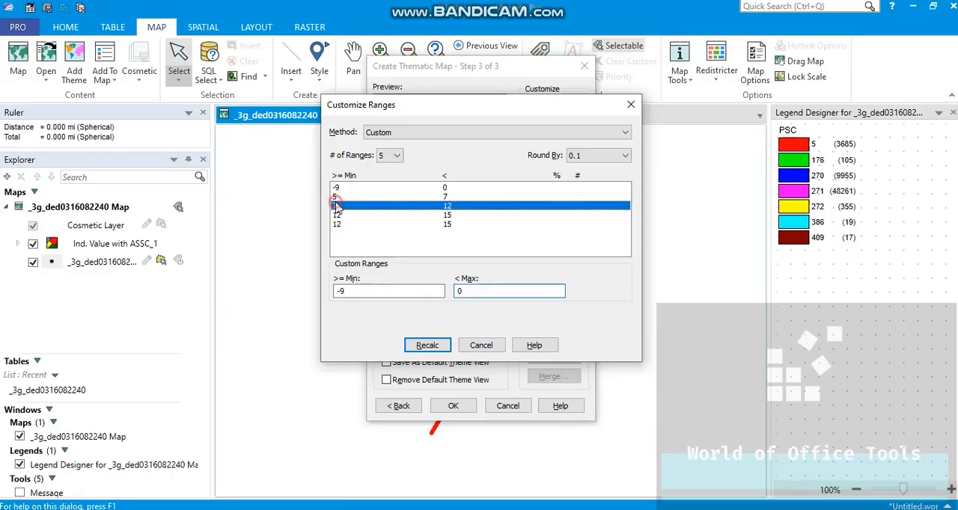
pyautogui.click(338, 197)
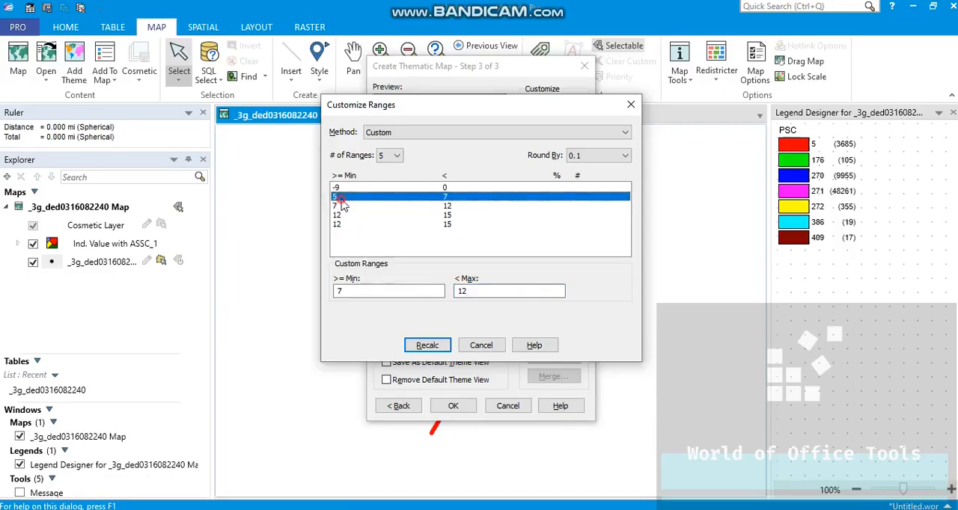
pyautogui.click(369, 288)
pyautogui.write('-12')
pyautogui.press('Tab')
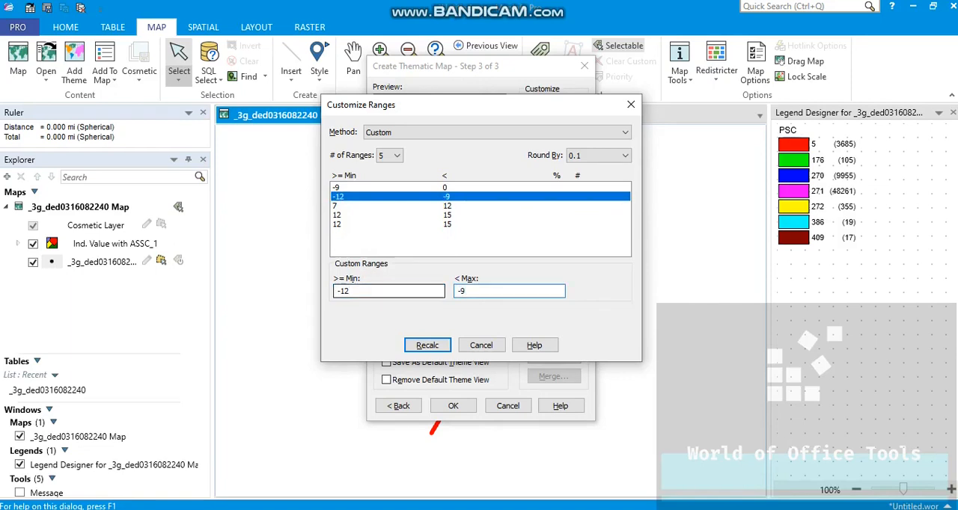
# Step: Set the third custom range to -14 minimum and -12 maximum, following the report's ECIO legend
pyautogui.click(339, 207)
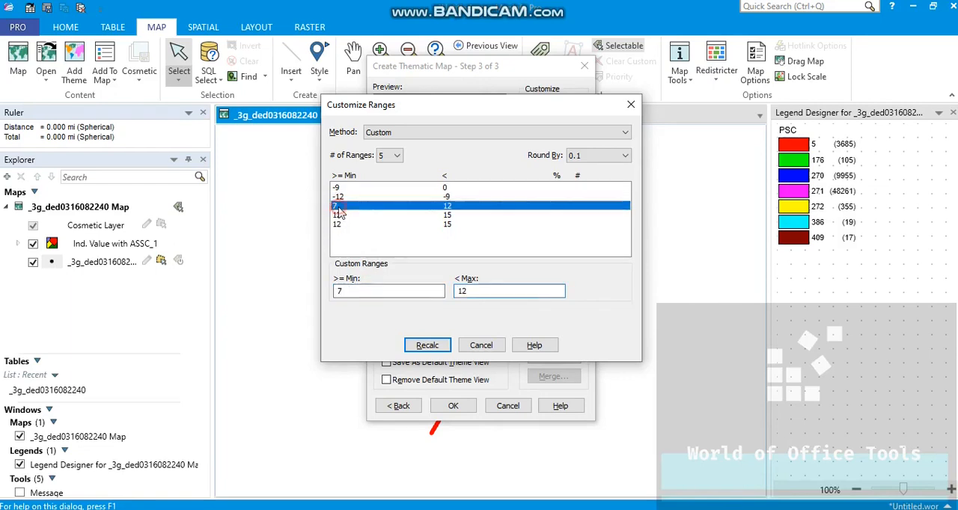
pyautogui.hotkey('alt', 'Tab')
pyautogui.hotkey('alt', 'Tab')
pyautogui.click(359, 291)
pyautogui.press('BackSpace')
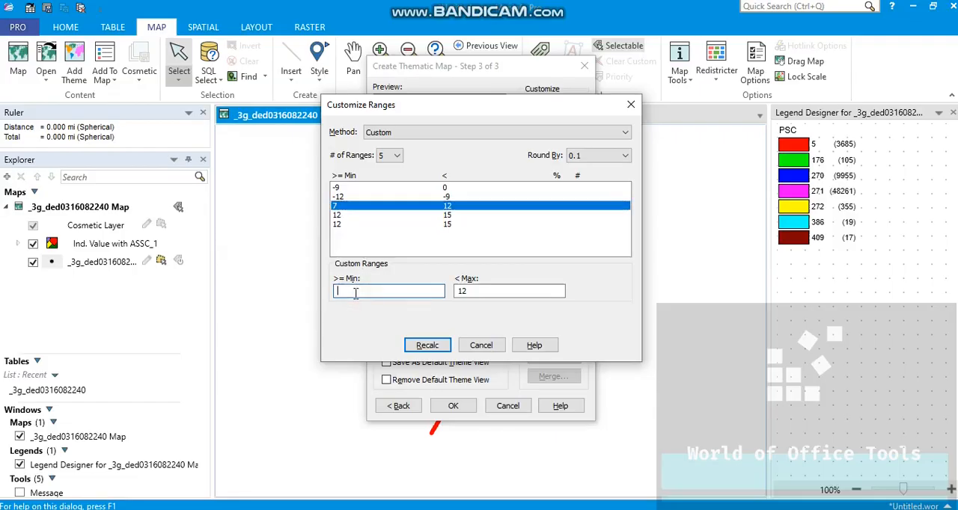
pyautogui.press('Tab')
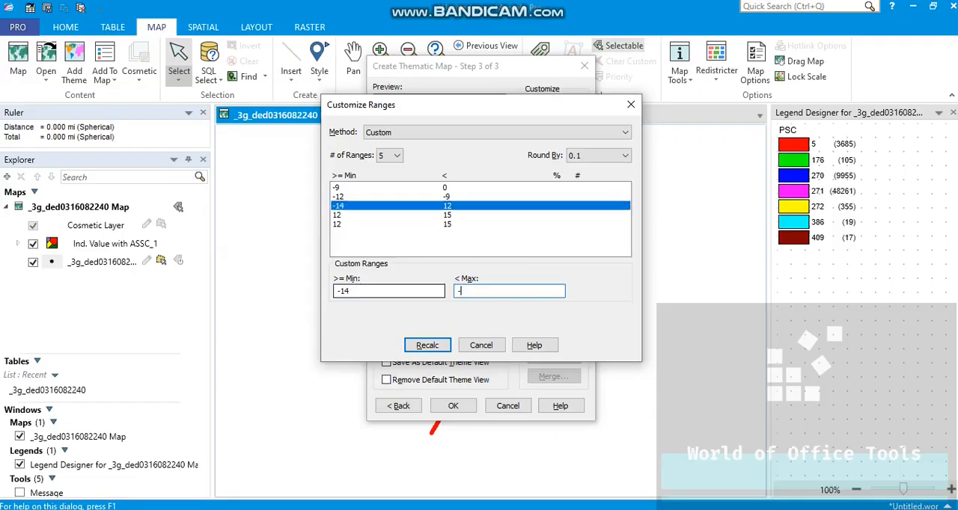
pyautogui.write('-12')
# Step: Set the fourth custom range to -16 minimum and -14 maximum, following the report's ECIO legend
pyautogui.hotkey('alt', 'Tab')
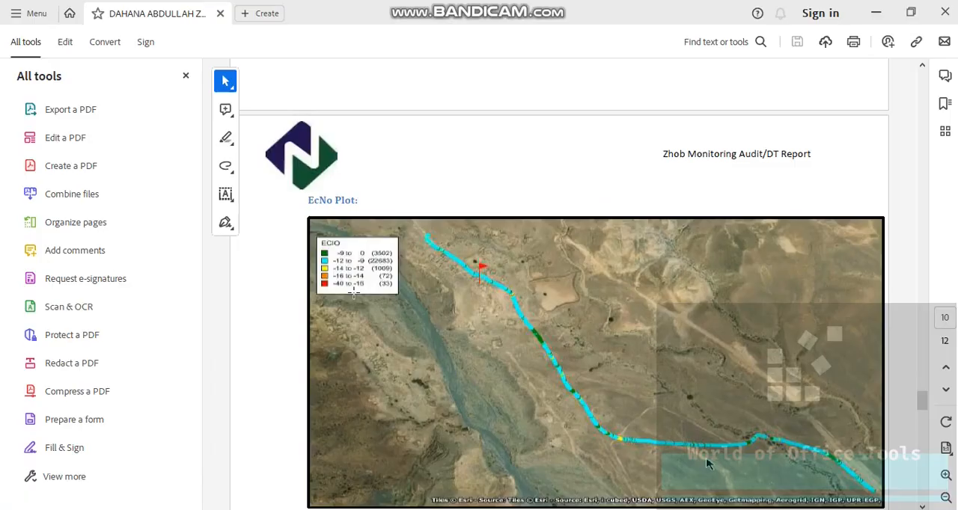
pyautogui.hotkey('alt', 'Tab')
pyautogui.click(340, 215)
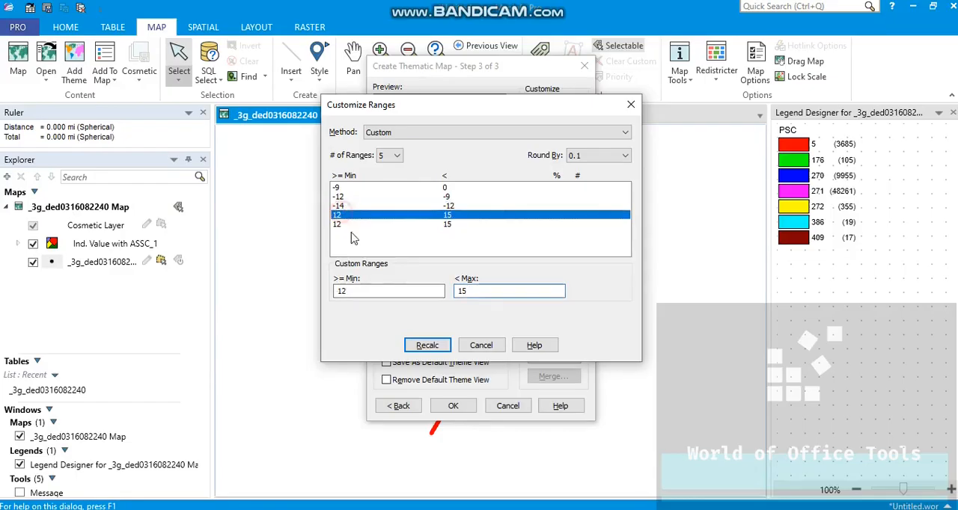
pyautogui.click(381, 294)
pyautogui.press('BackSpace')
pyautogui.press('Tab')
pyautogui.hotkey('alt', 'Tab')
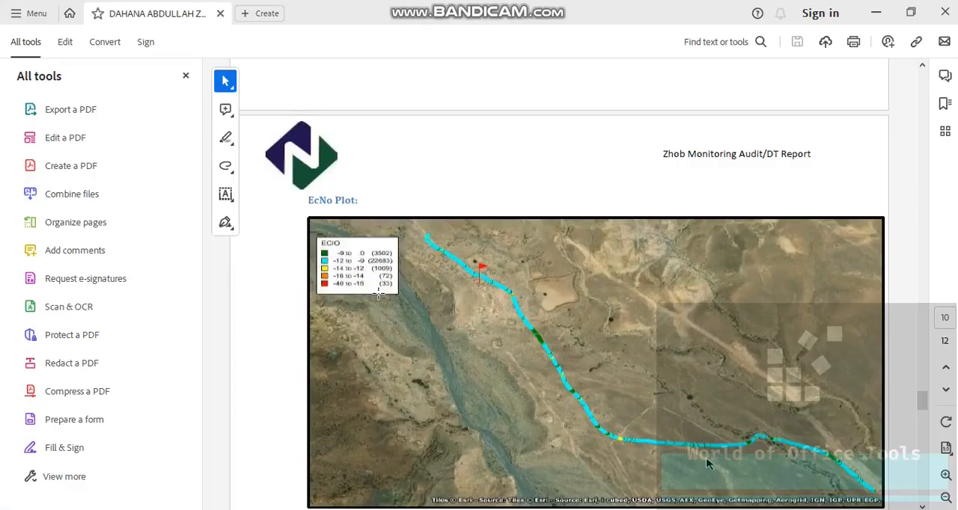
pyautogui.hotkey('alt', 'Tab')
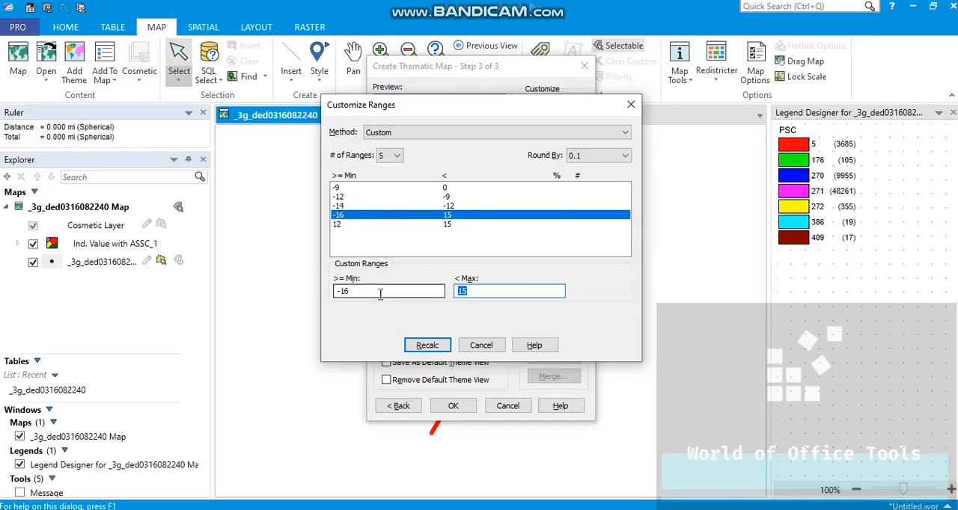
pyautogui.hotkey('alt', 'Tab')
# Step: Set the fifth custom range to -40 minimum and -16 maximum, then recalculate and accept the ranges
pyautogui.hotkey('alt', 'Tab')
pyautogui.write('-14')
pyautogui.hotkey('alt', 'Tab')
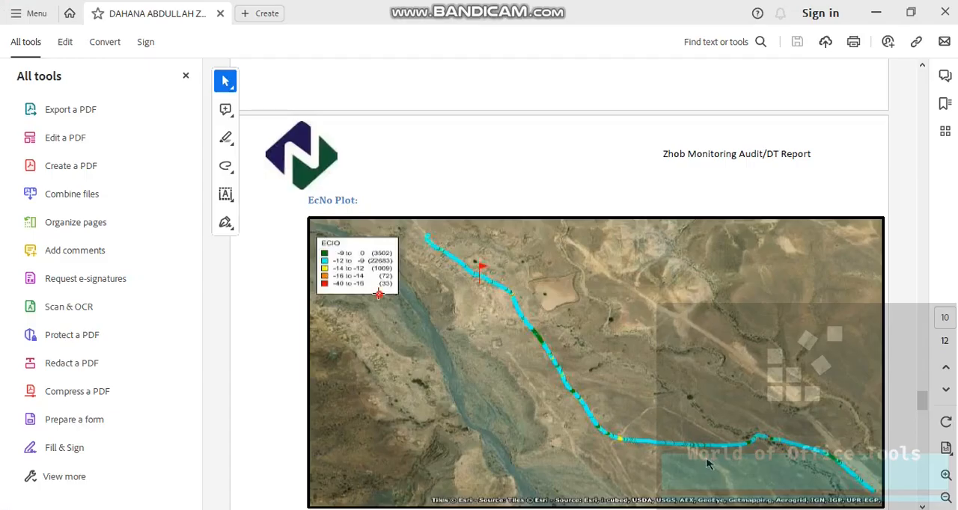
pyautogui.hotkey('alt', 'Tab')
pyautogui.click(353, 225)
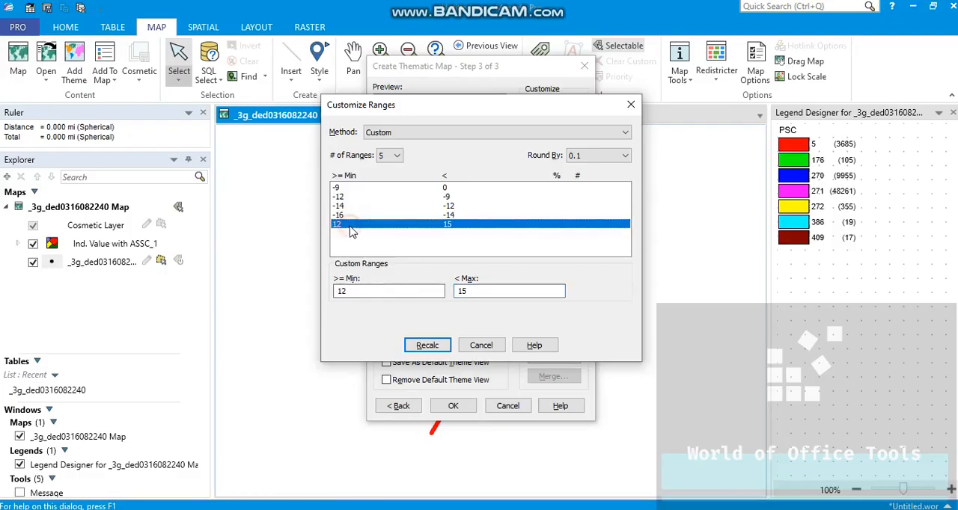
pyautogui.click(366, 290)
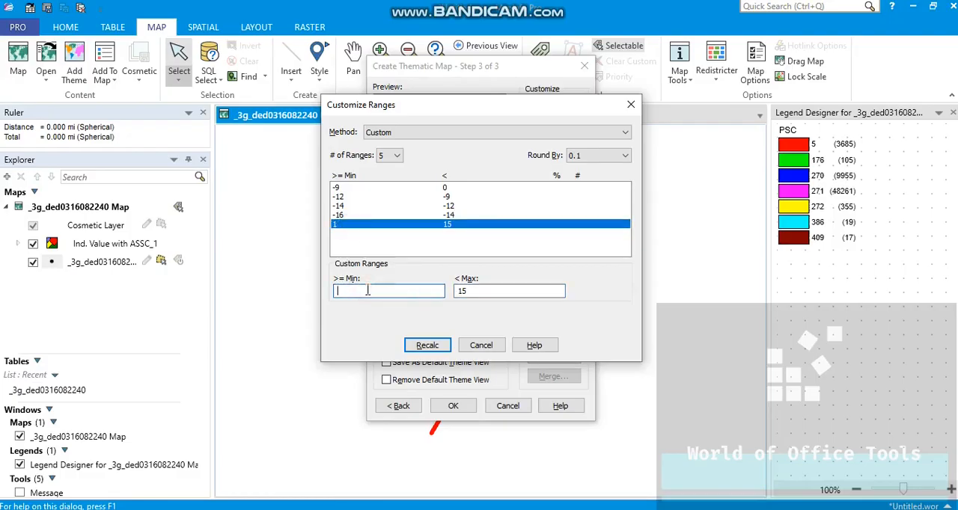
pyautogui.press('Tab')
pyautogui.write('-')
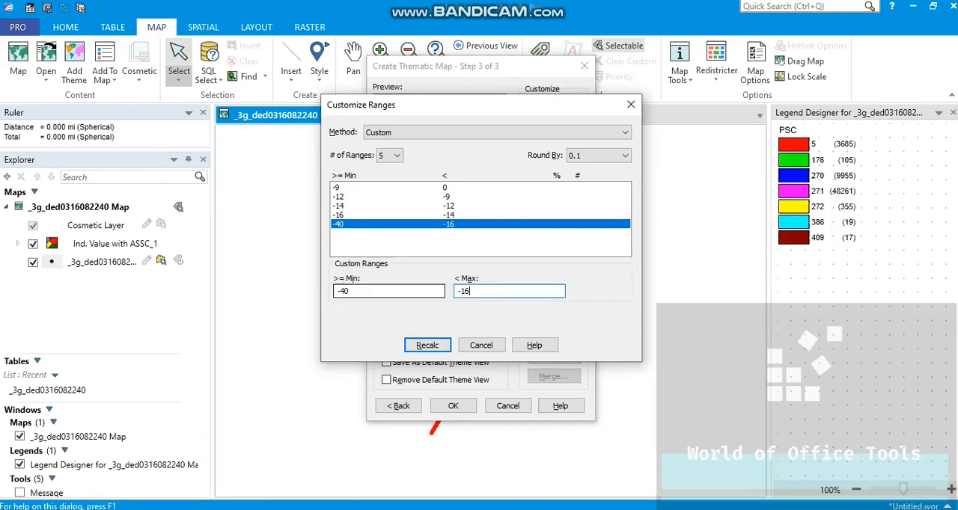
pyautogui.click(425, 346)
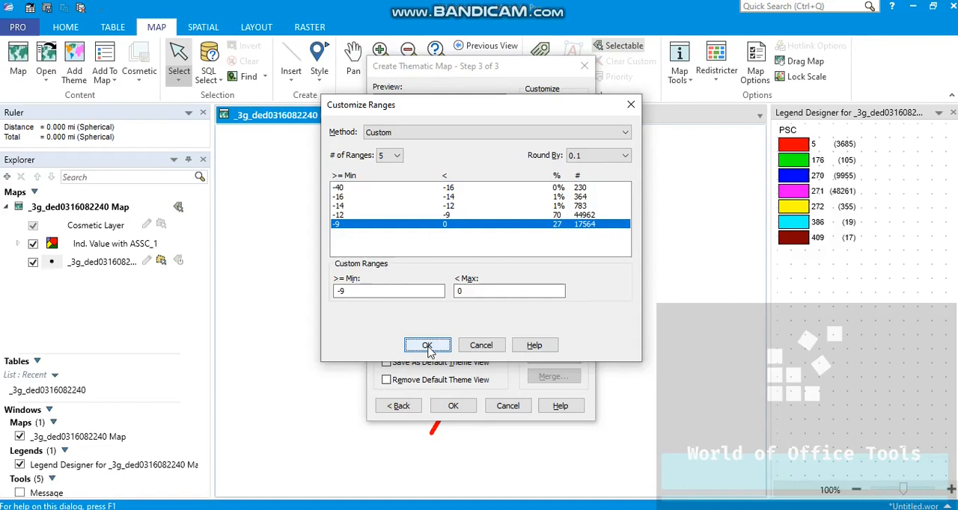
pyautogui.click(427, 346)
# Step: Colour the -9 to 0 range dark green in the theme's range styles, following the report's ECIO legend
pyautogui.click(543, 128)
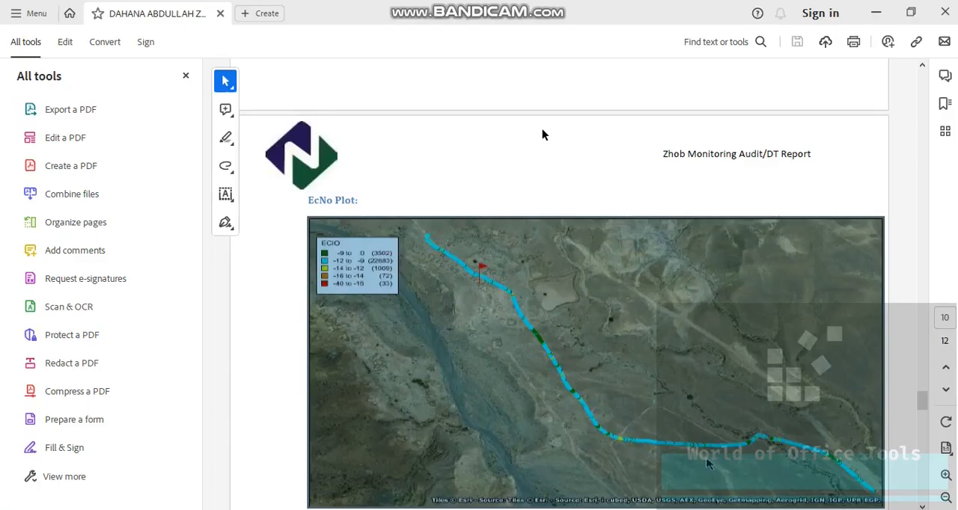
pyautogui.click(481, 189)
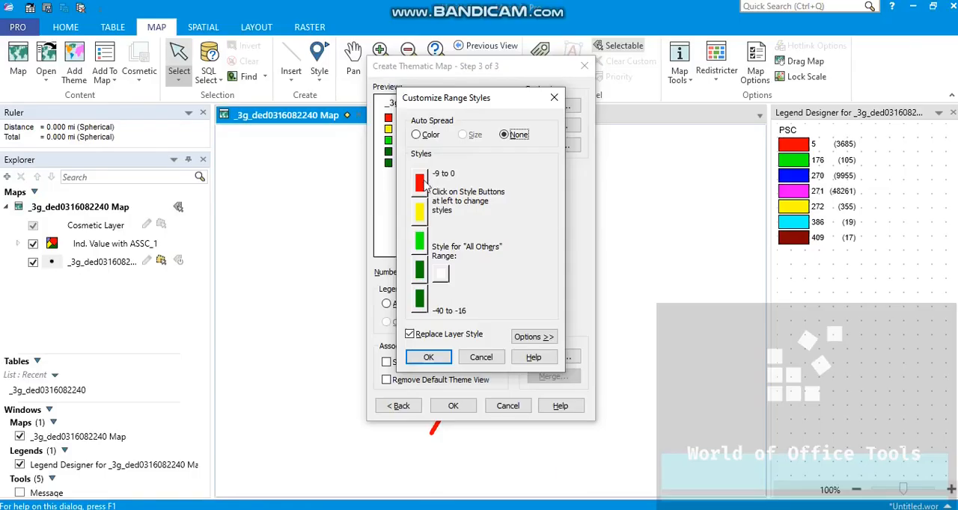
pyautogui.click(421, 183)
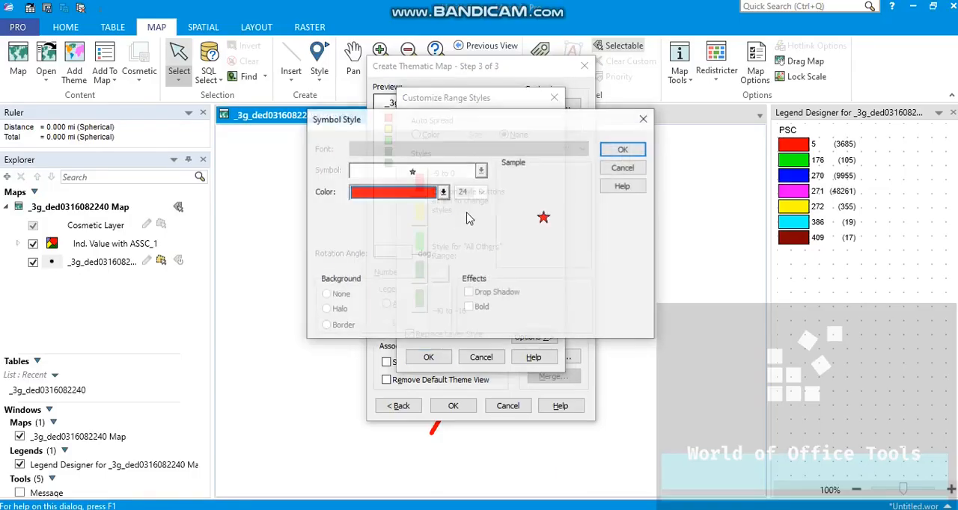
pyautogui.click(443, 193)
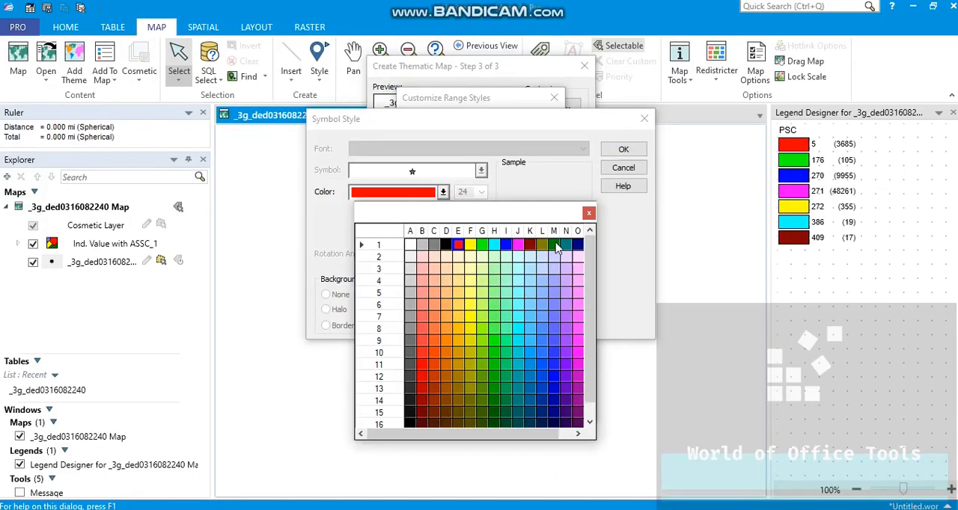
pyautogui.click(555, 244)
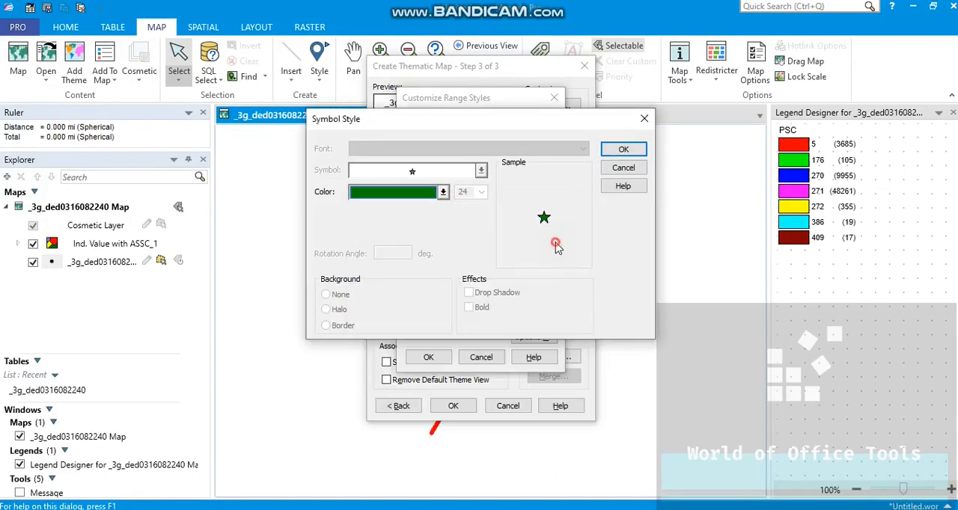
pyautogui.click(615, 150)
# Step: Colour the -12 to -9 range cyan to match the report's ECIO legend
pyautogui.click(419, 213)
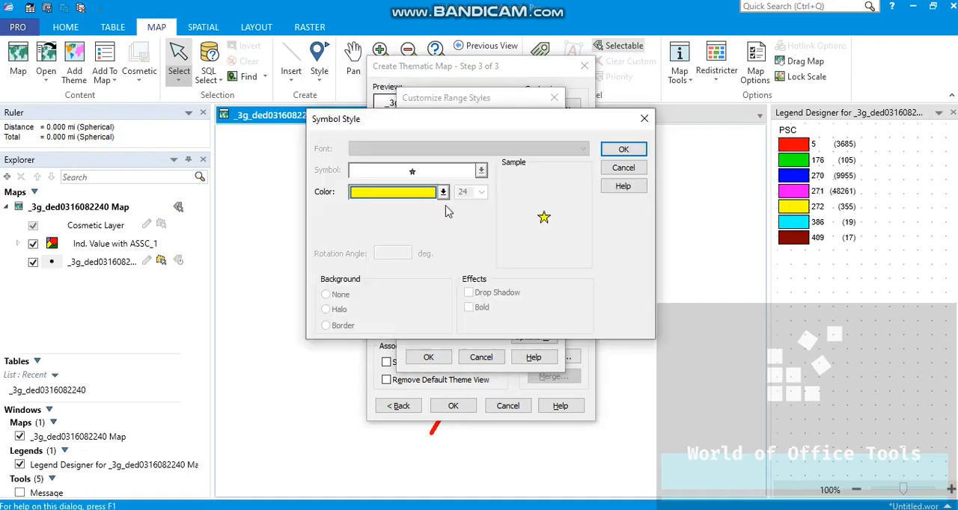
pyautogui.click(443, 192)
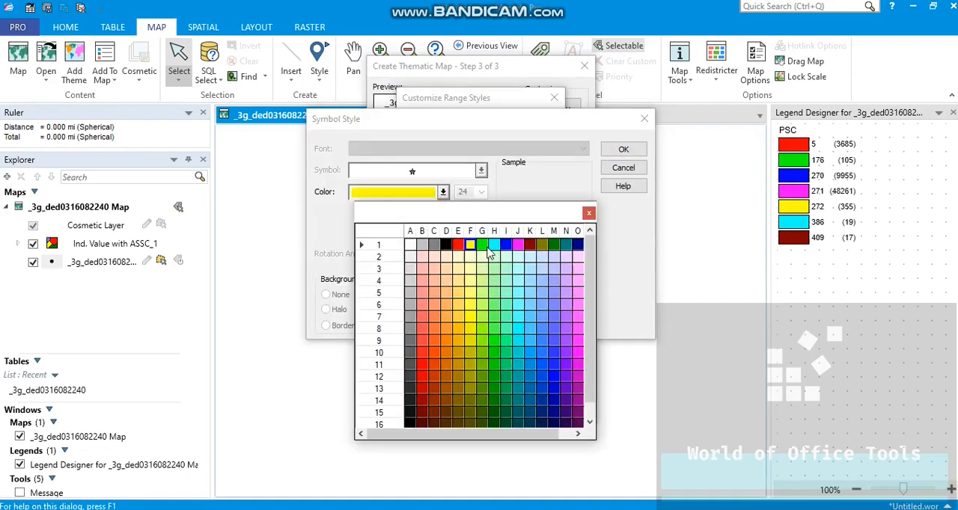
pyautogui.click(494, 246)
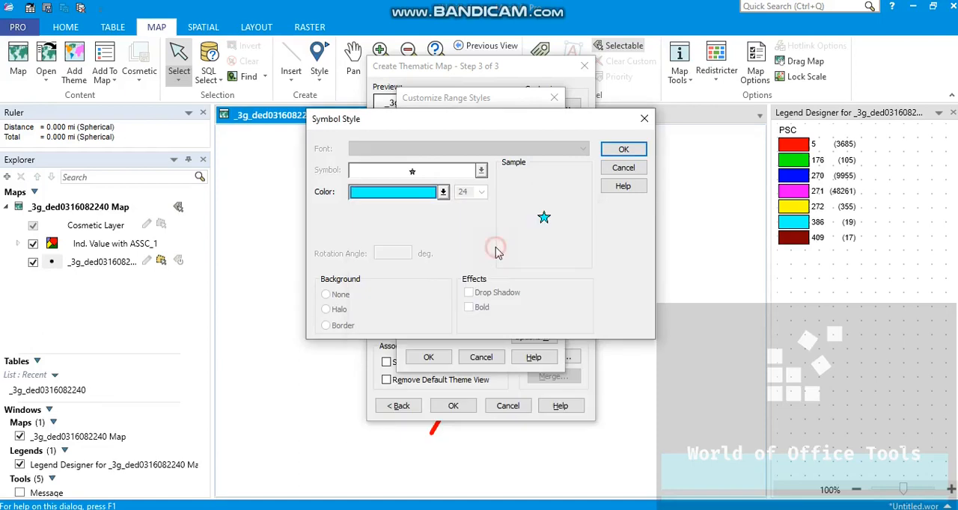
pyautogui.click(624, 151)
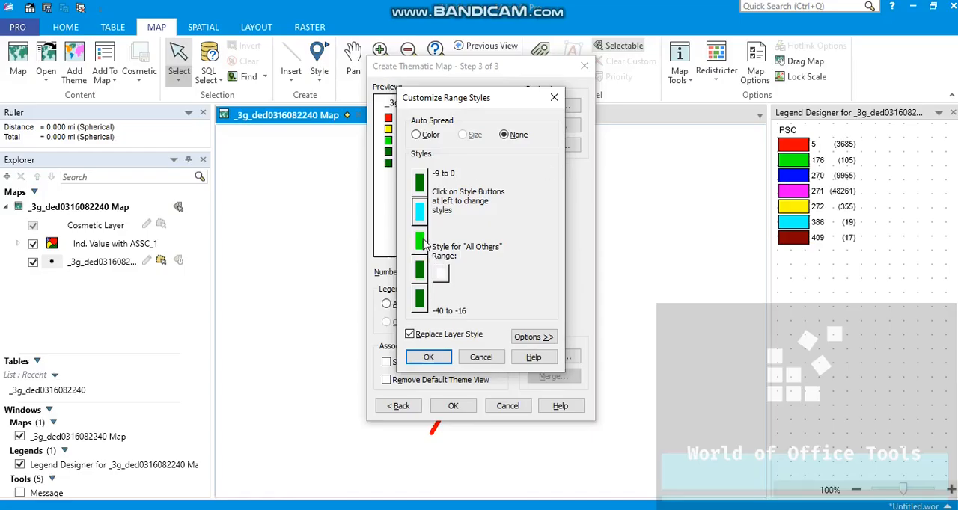
# Step: Colour the -14 to -12 range yellow to match the report's ECIO legend
pyautogui.click(420, 243)
pyautogui.click(424, 201)
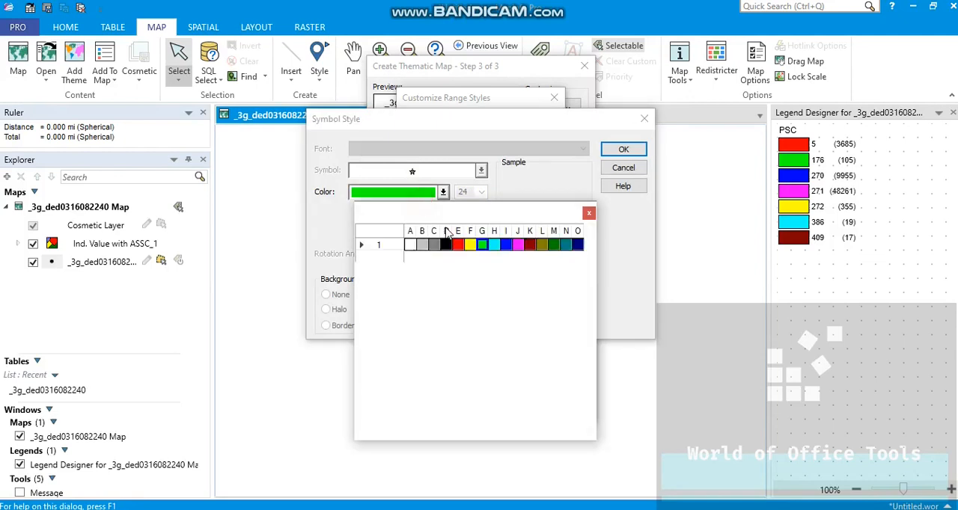
pyautogui.click(468, 244)
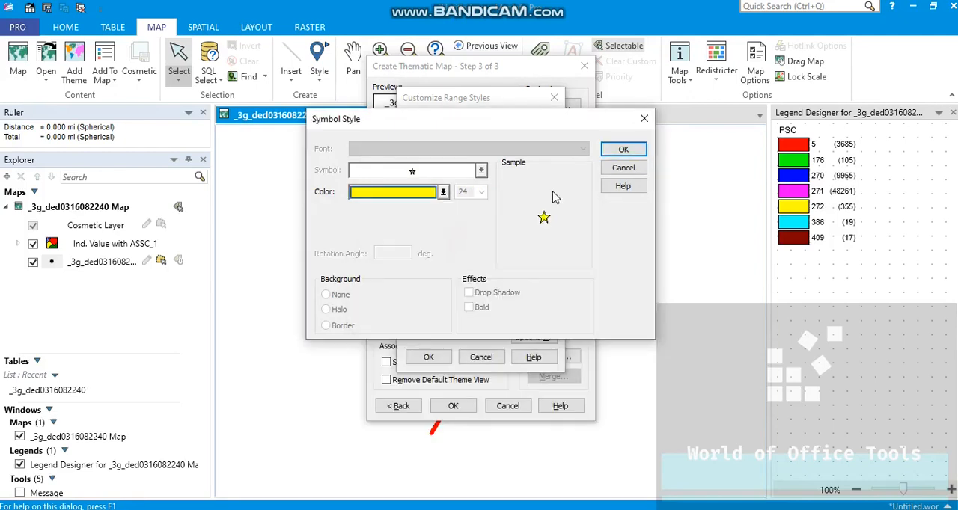
pyautogui.click(621, 150)
# Step: Colour the -16 to -14 range orange to match the report's ECIO legend
pyautogui.click(419, 274)
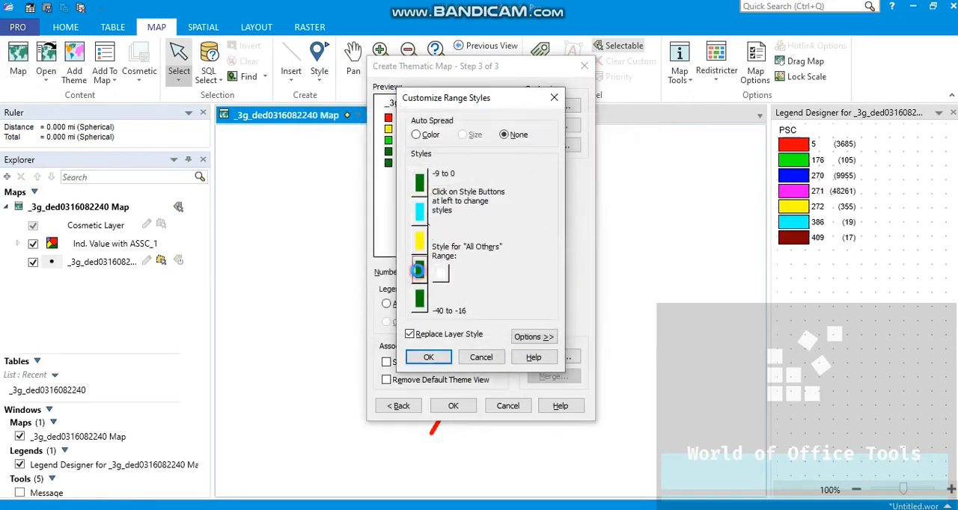
pyautogui.click(418, 199)
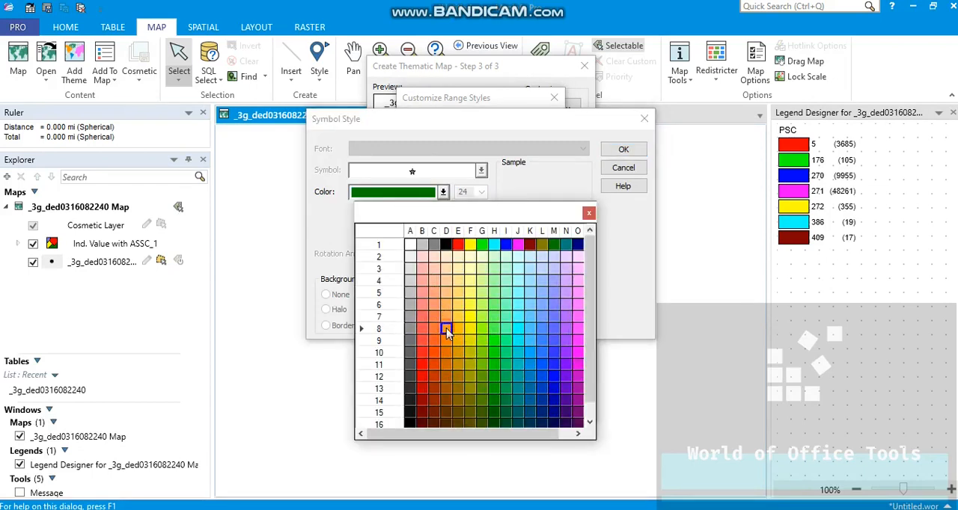
pyautogui.click(448, 334)
pyautogui.click(622, 149)
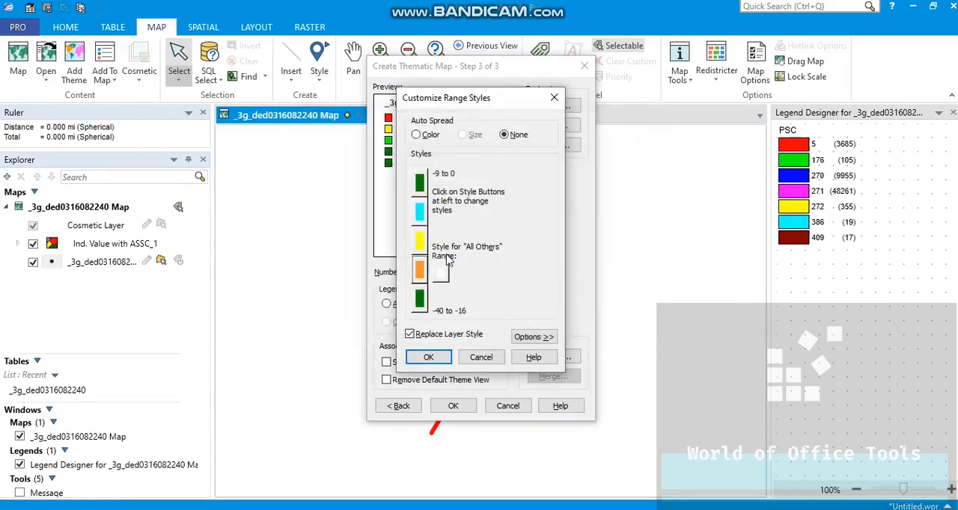
# Step: Colour the -40 to -16 range red and accept the customized range styles
pyautogui.click(420, 299)
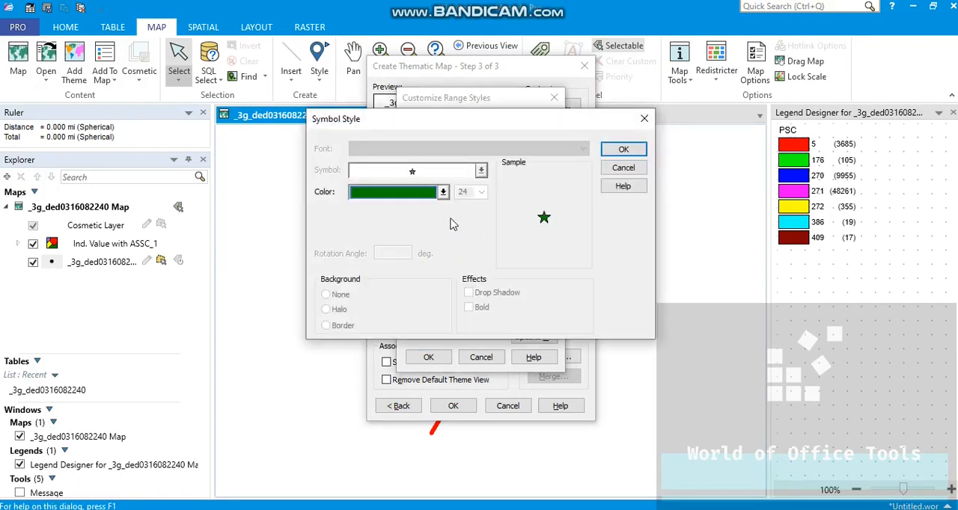
pyautogui.click(438, 193)
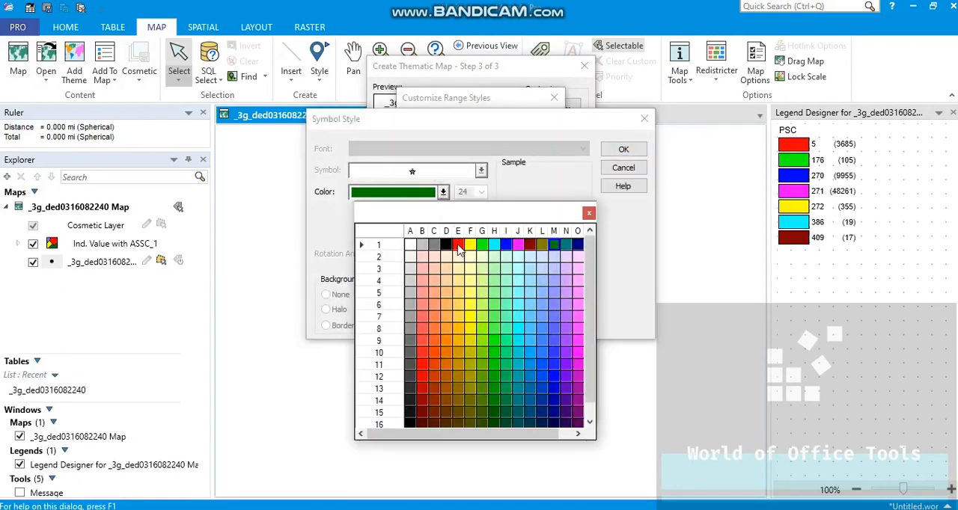
pyautogui.click(457, 246)
pyautogui.click(622, 150)
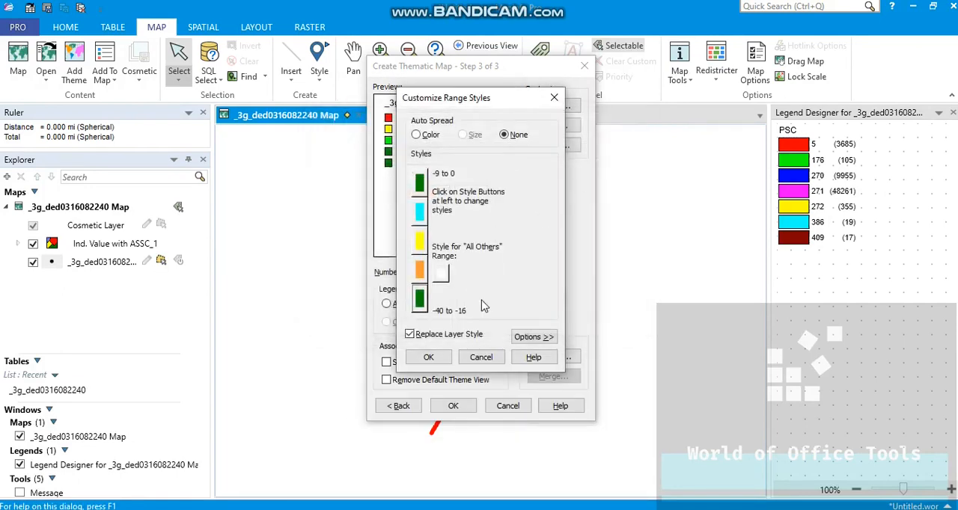
pyautogui.click(428, 357)
# Step: Save the theme as a template named "ECIO Sample" and create the thematic map
pyautogui.click(532, 359)
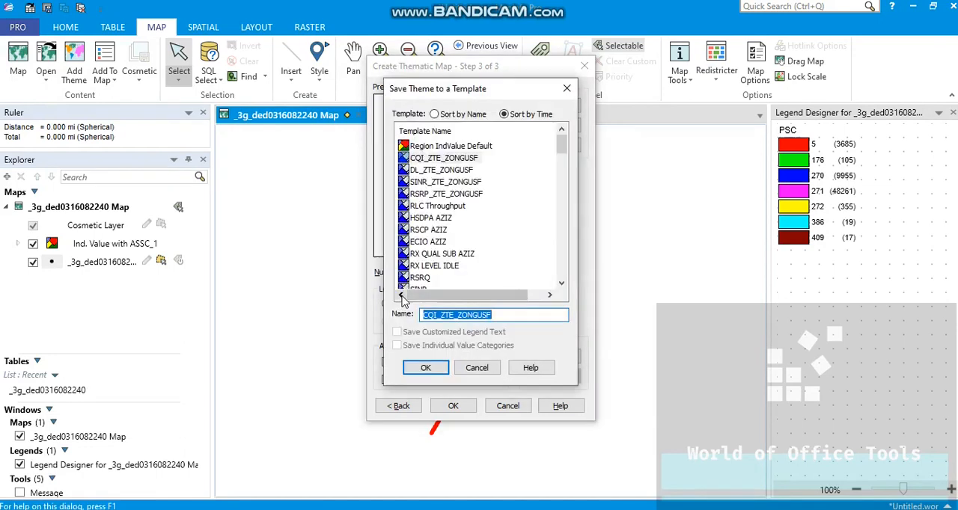
pyautogui.write('eci')
pyautogui.press('BackSpace')
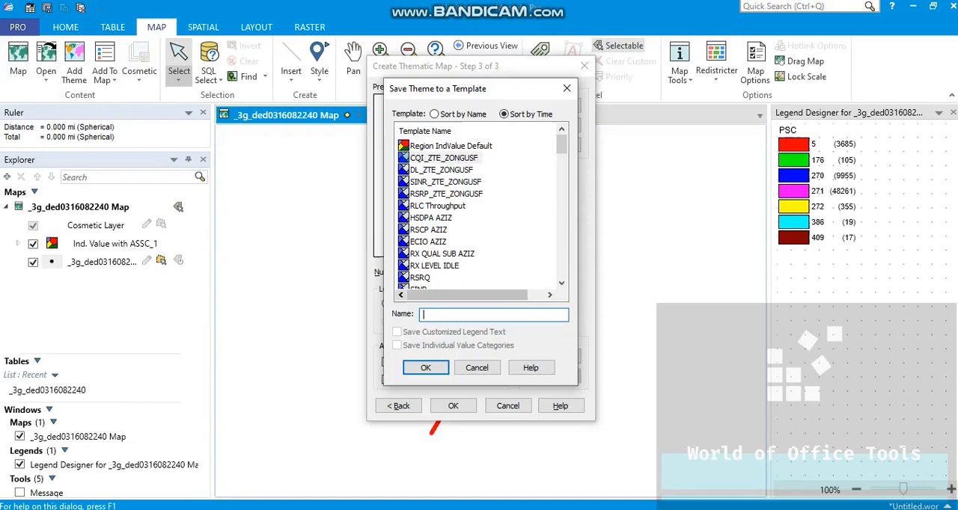
pyautogui.write('o')
pyautogui.press('BackSpace')
pyautogui.press('BackSpace')
pyautogui.click(433, 372)
pyautogui.click(462, 407)
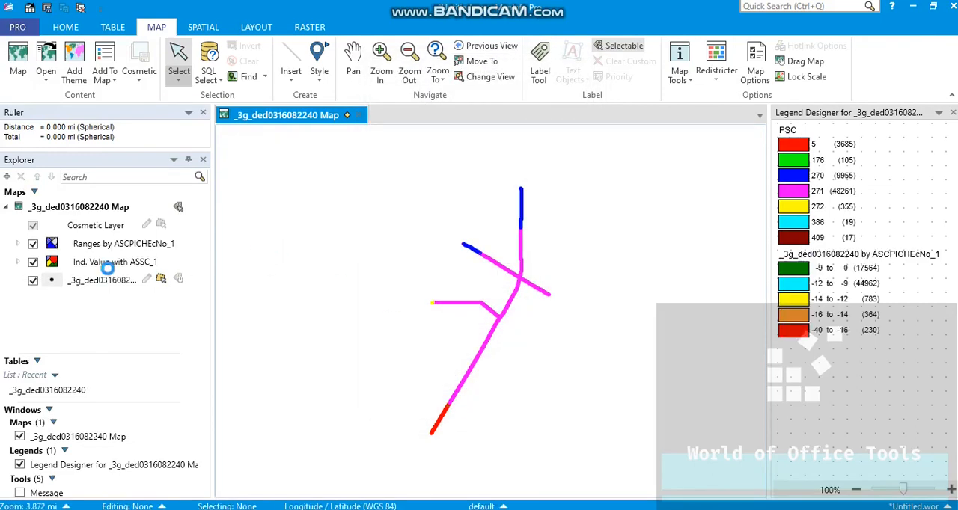
# Step: Hide the "Ind. Value with ASSC_1" theme layer, leaving the EcNo ranges layer's properties as they are
pyautogui.click(33, 263)
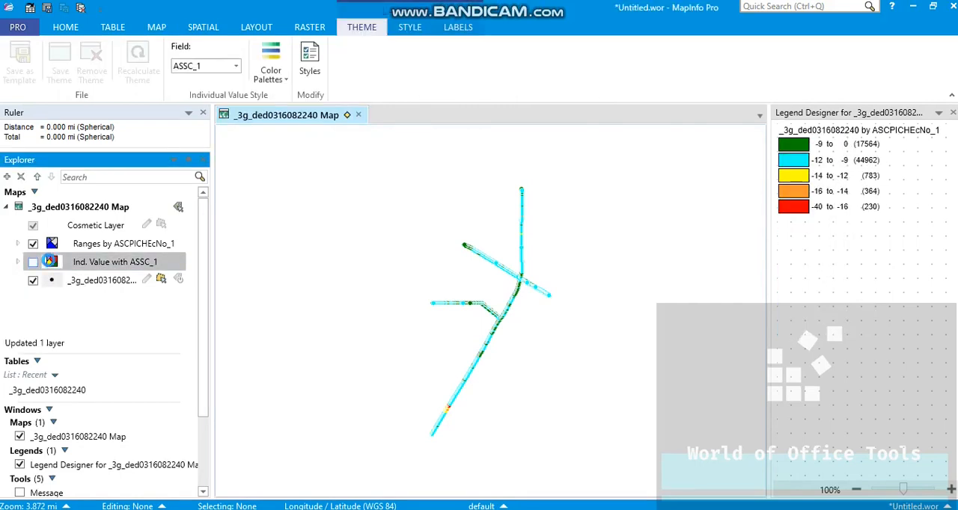
pyautogui.click(96, 245)
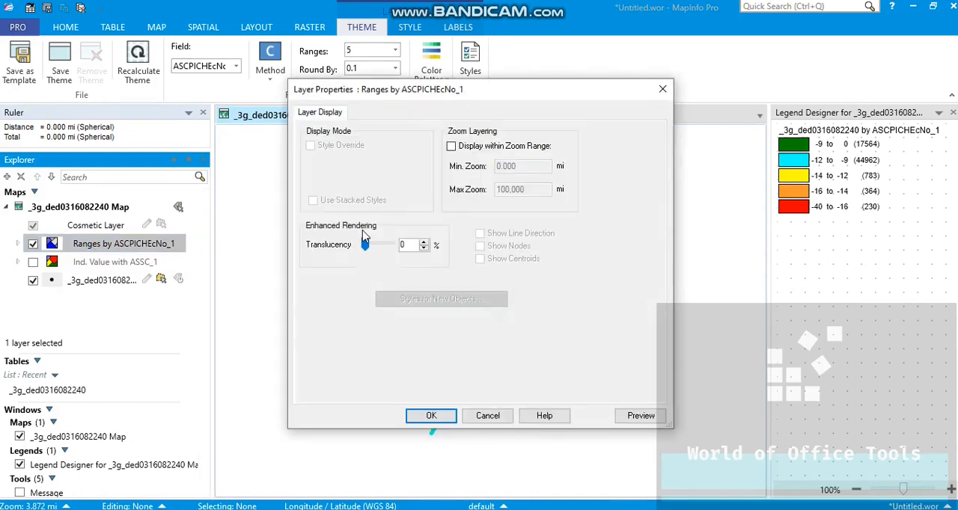
pyautogui.press('Escape')
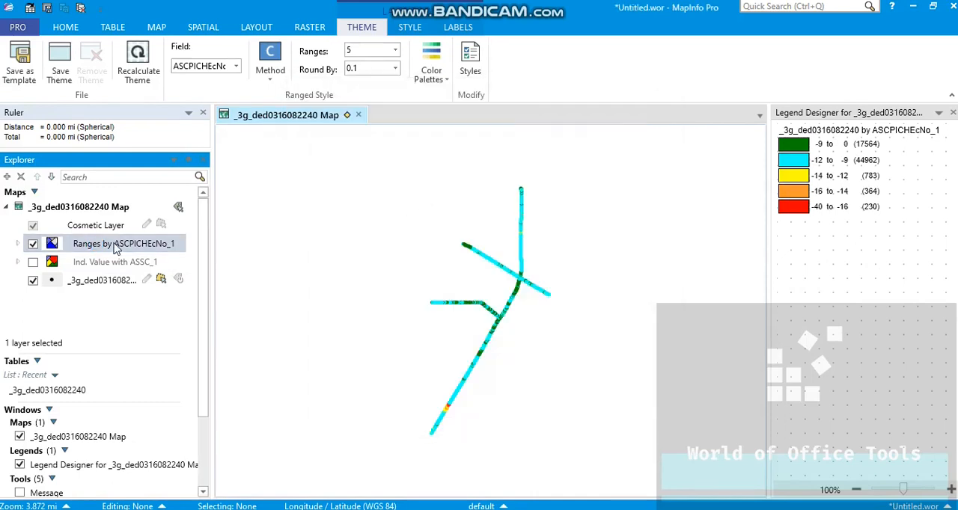
# Step: Change the legend title of the Ranges by ASCPICHEcNo_1 theme to "ECIO" and apply the modified theme
pyautogui.doubleClick(49, 245)
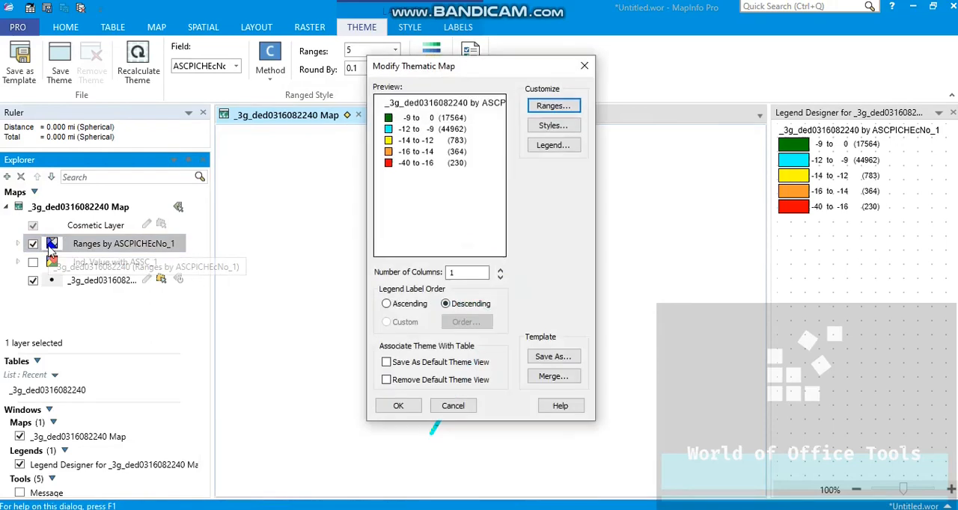
pyautogui.click(531, 145)
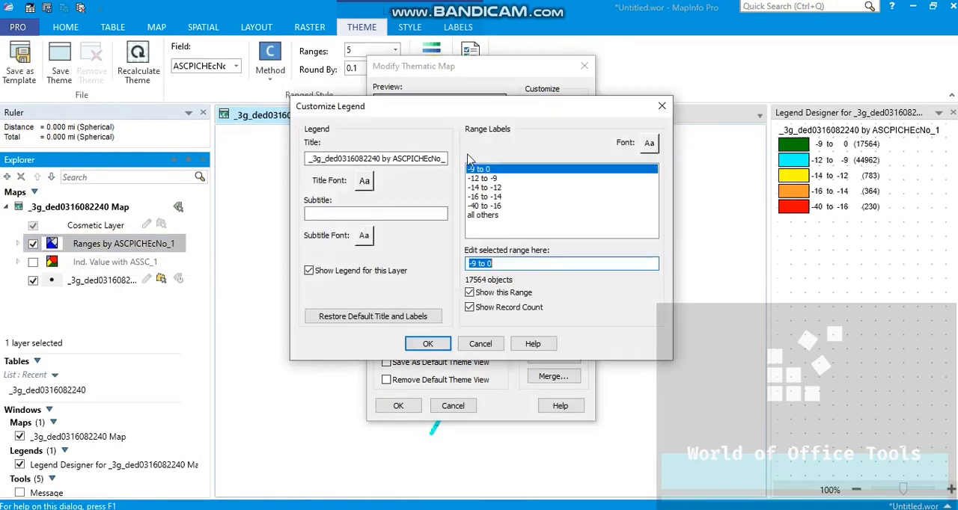
pyautogui.tripleClick(446, 160)
pyautogui.hotkey('ctrl', 'a')
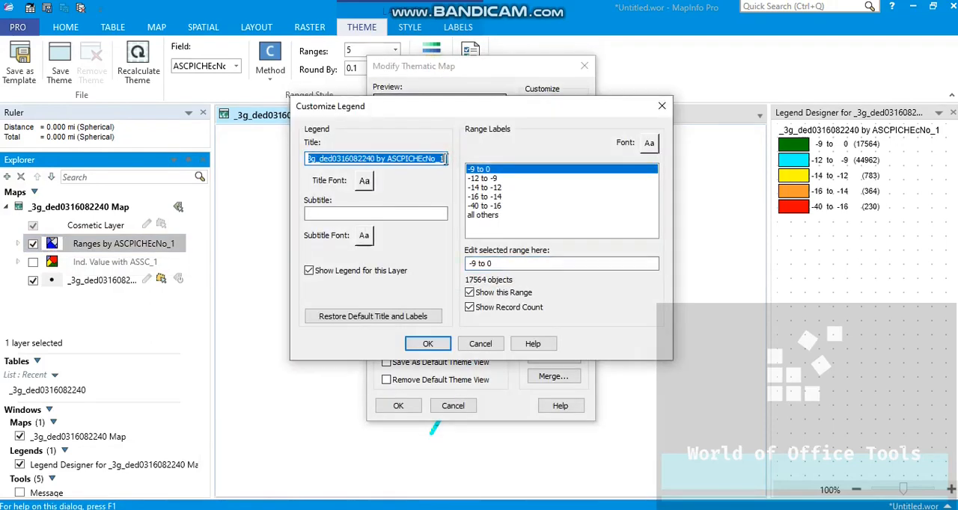
pyautogui.write('ECIO')
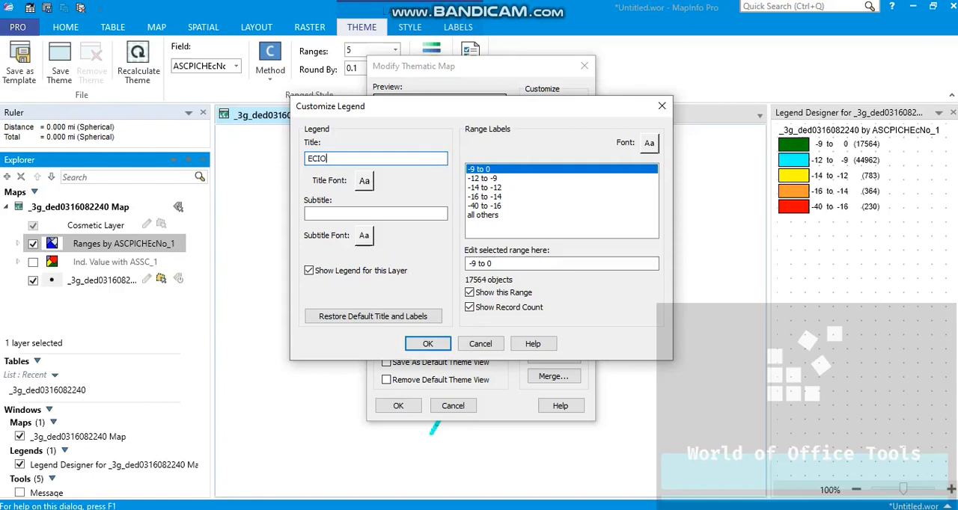
pyautogui.click(428, 344)
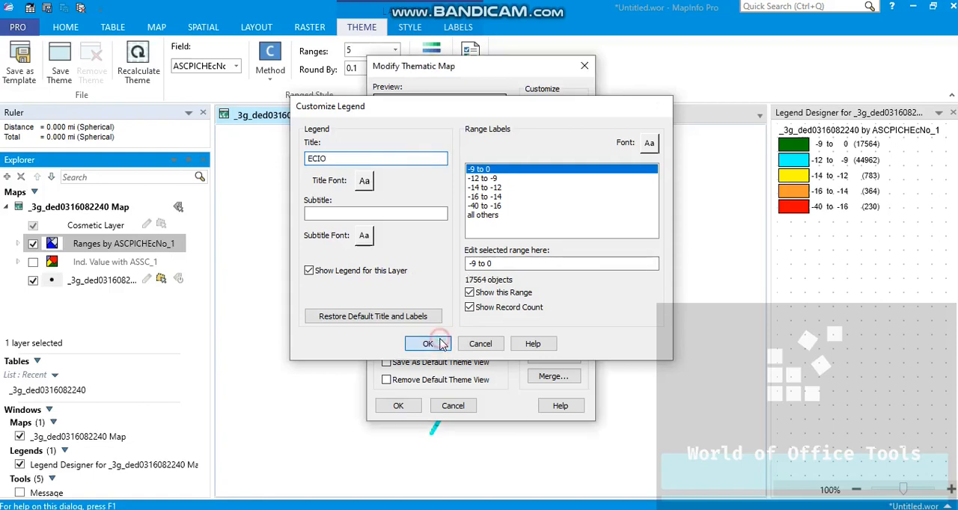
pyautogui.click(399, 406)
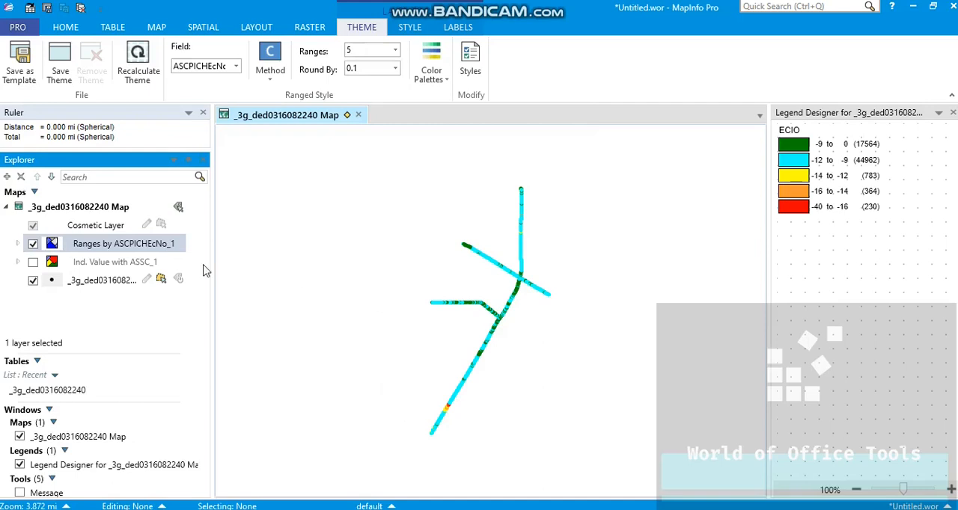
# Step: View the entire Ranges by ASCPICHEcNo_1 layer in the map window
pyautogui.rightClick(144, 243)
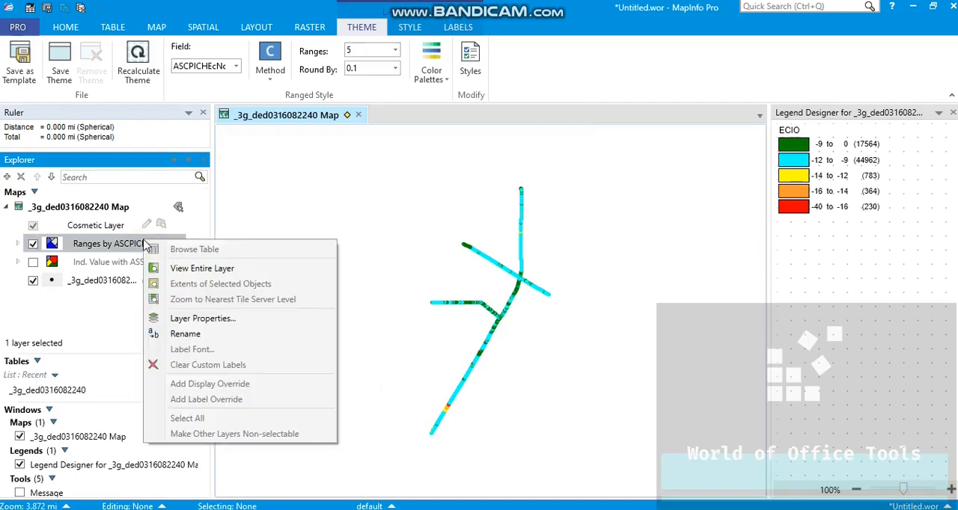
pyautogui.click(180, 271)
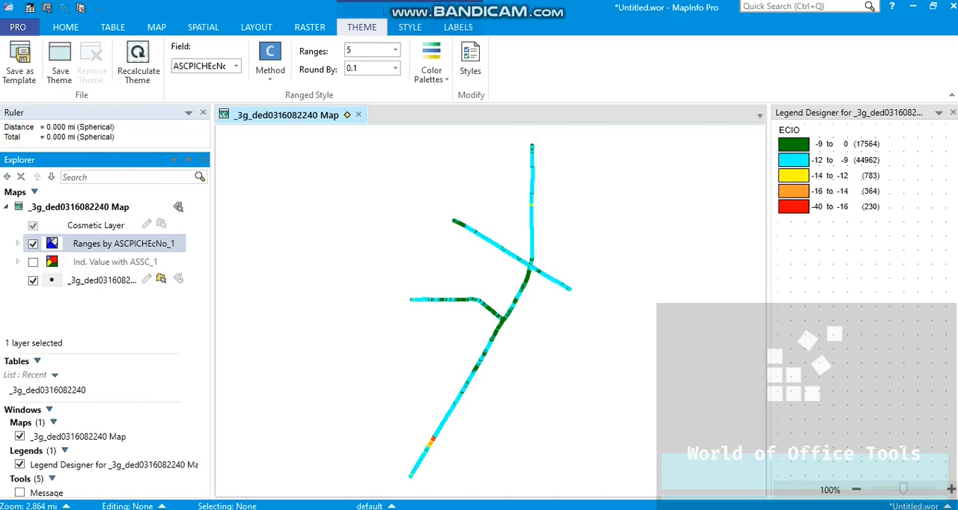
pyautogui.click(641, 39)
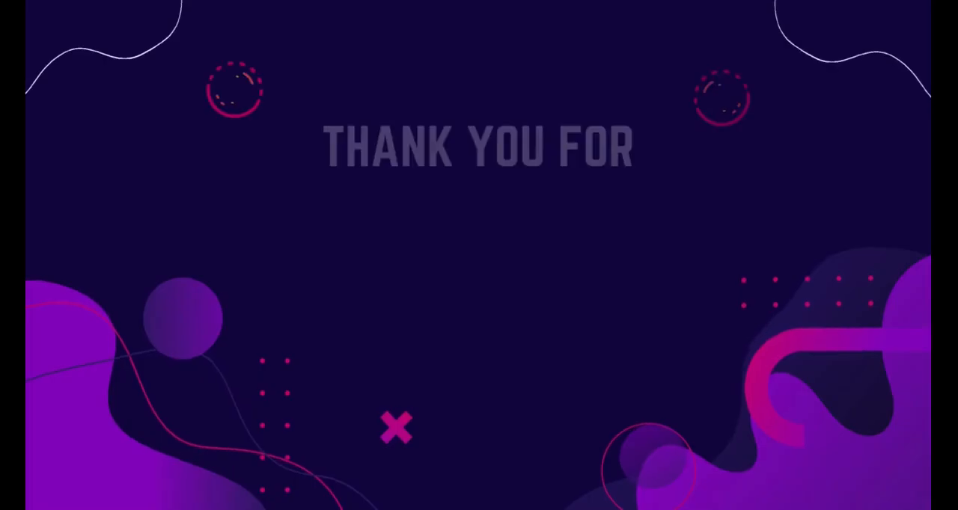